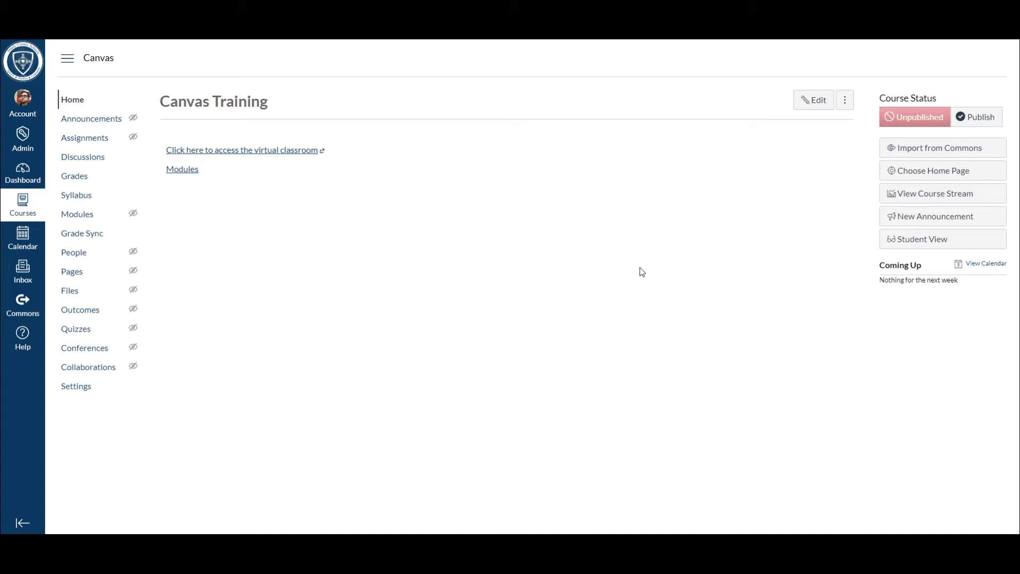
# Step: Create an empty module named 'Module 1' on the course's Modules page
pyautogui.click(69, 218)
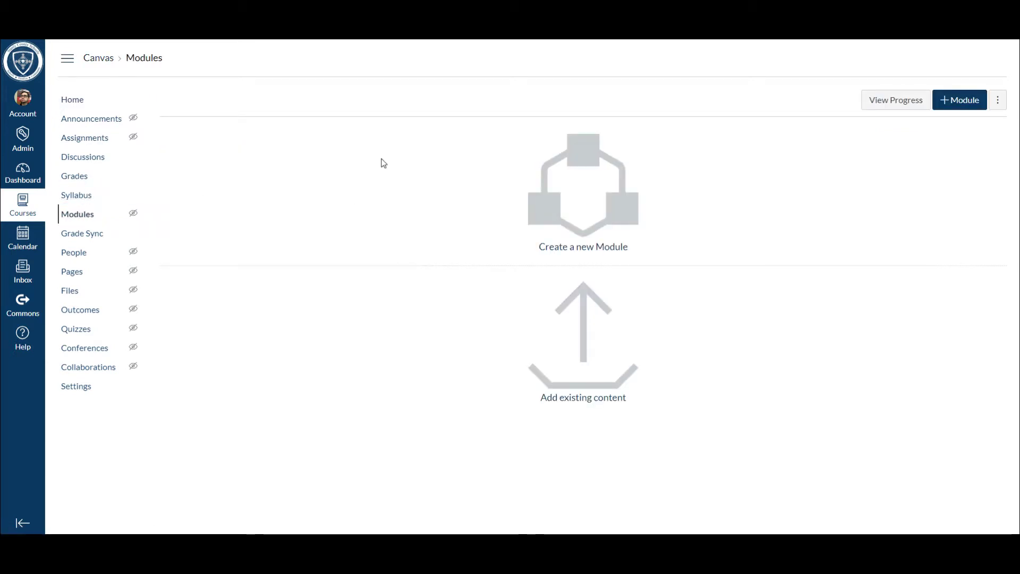
pyautogui.click(557, 190)
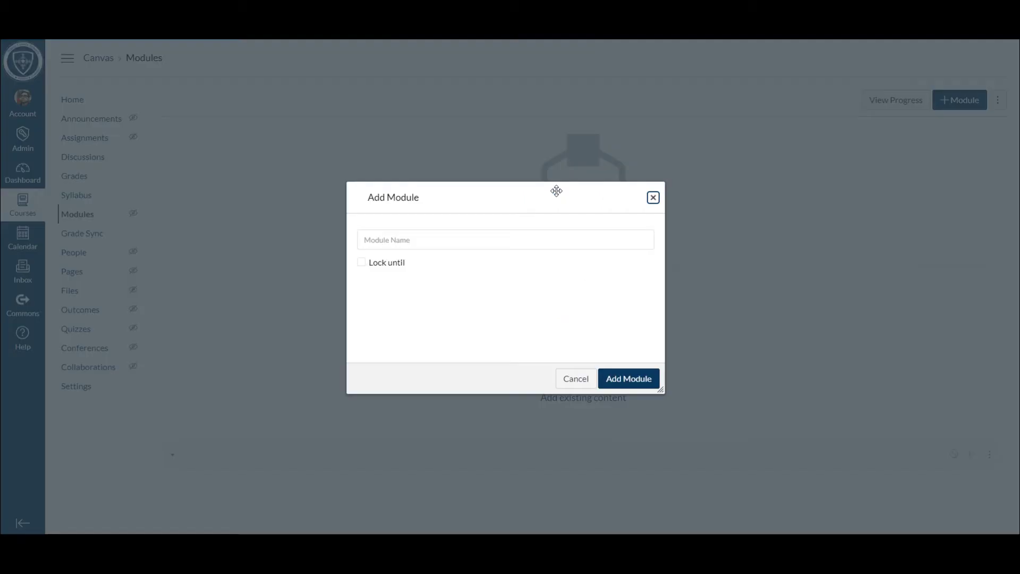
pyautogui.click(468, 239)
pyautogui.write('Mo')
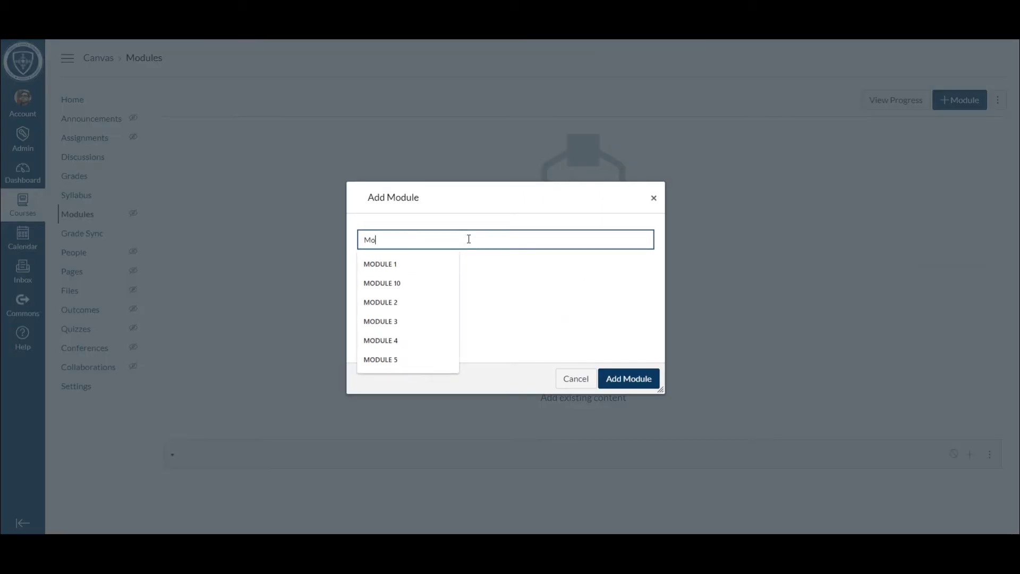
pyautogui.write('dule 1')
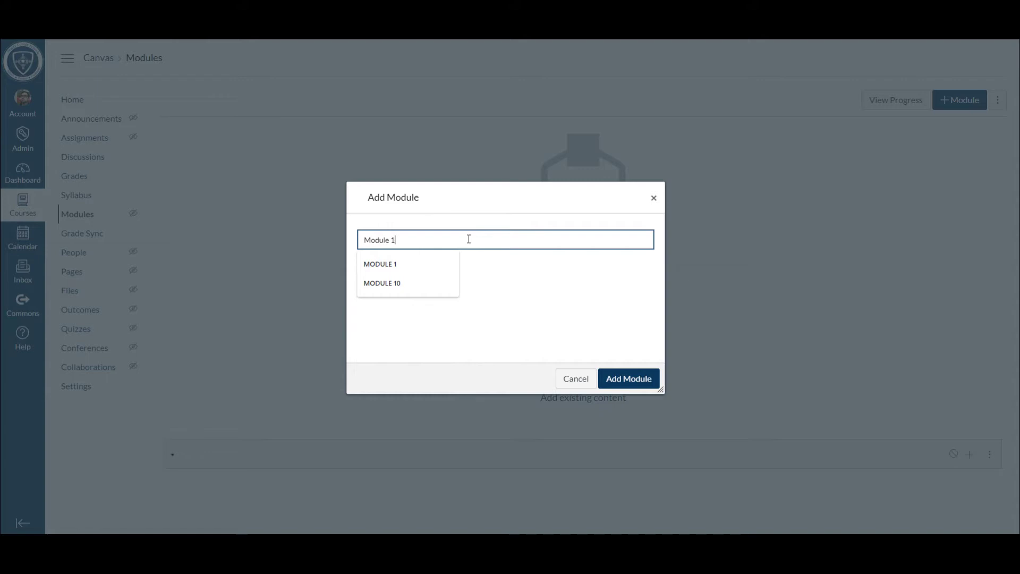
pyautogui.click(616, 378)
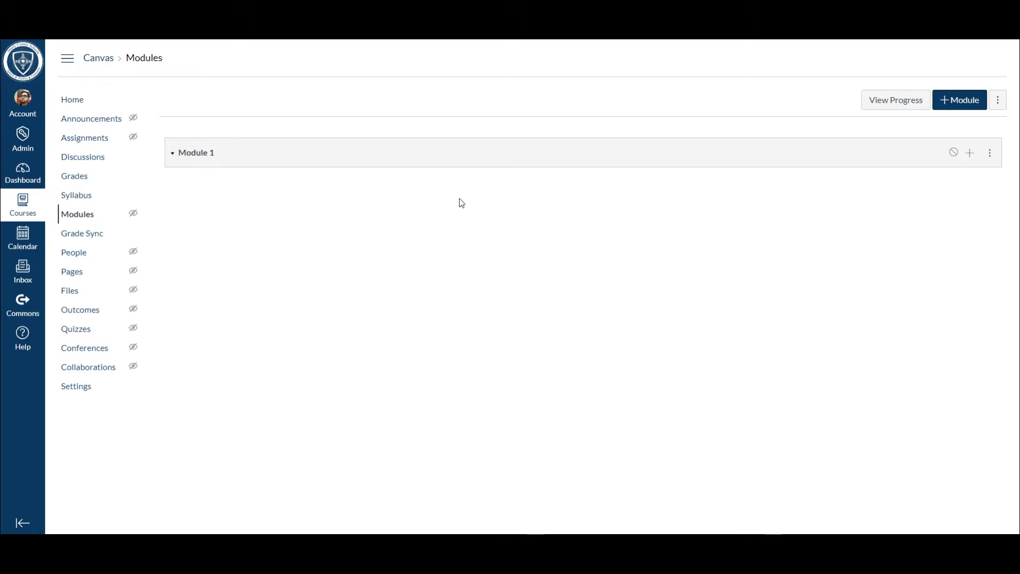
# Step: Publish Module 1 and add a brand-new assignment item named 'Assignment 1' to it
pyautogui.click(953, 153)
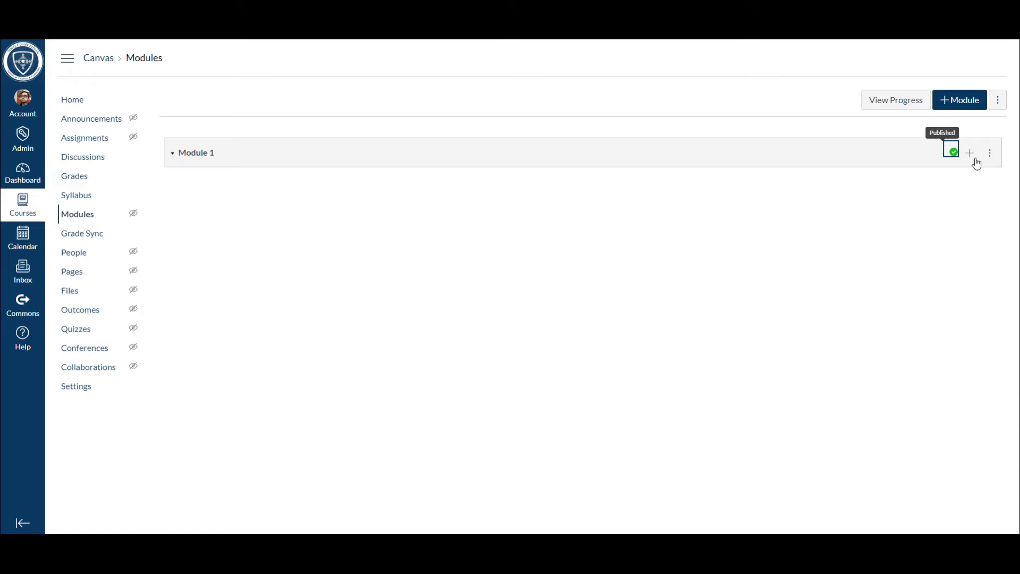
pyautogui.click(971, 155)
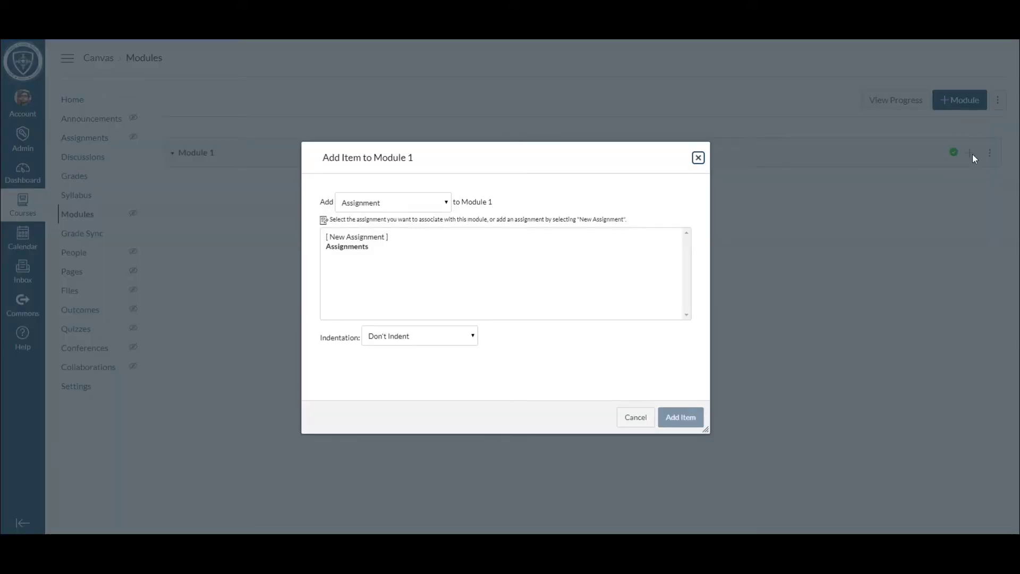
pyautogui.click(371, 205)
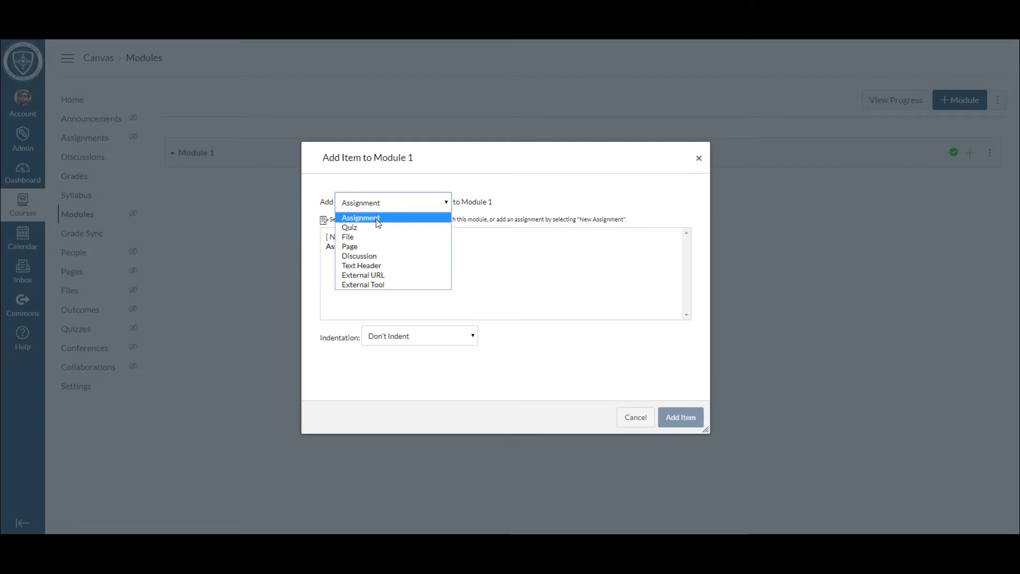
pyautogui.click(378, 223)
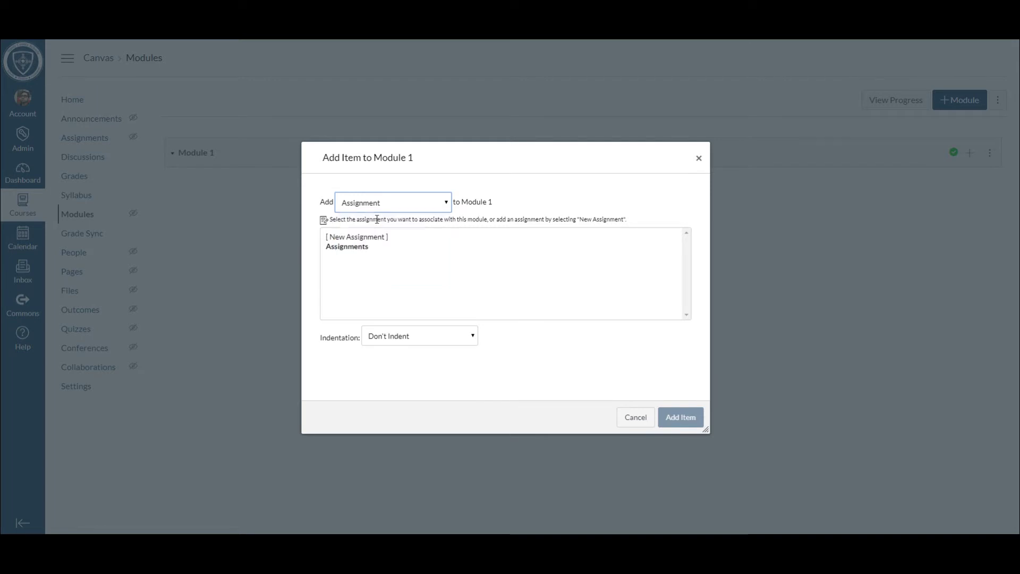
pyautogui.click(376, 237)
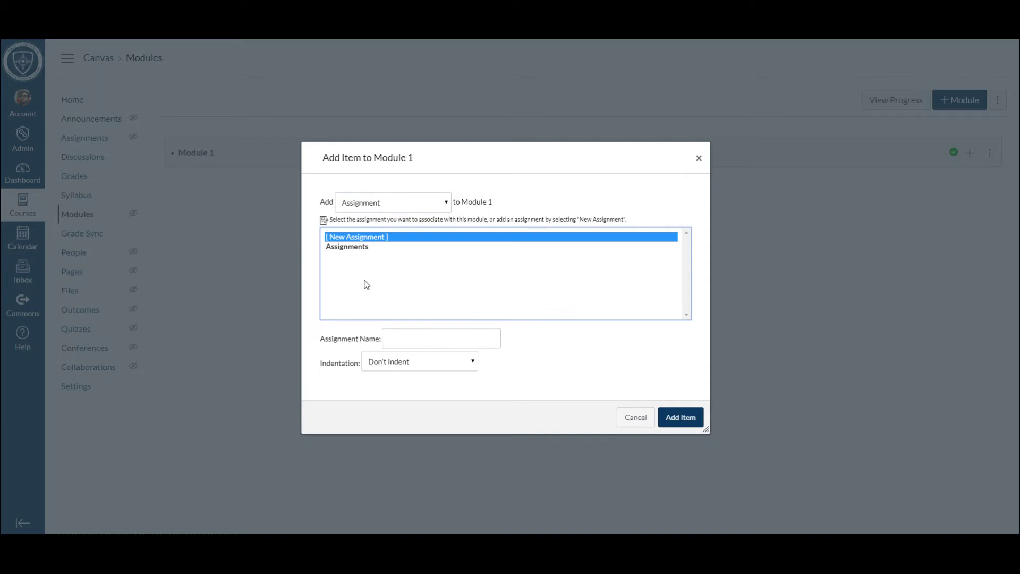
pyautogui.click(437, 341)
pyautogui.write('As')
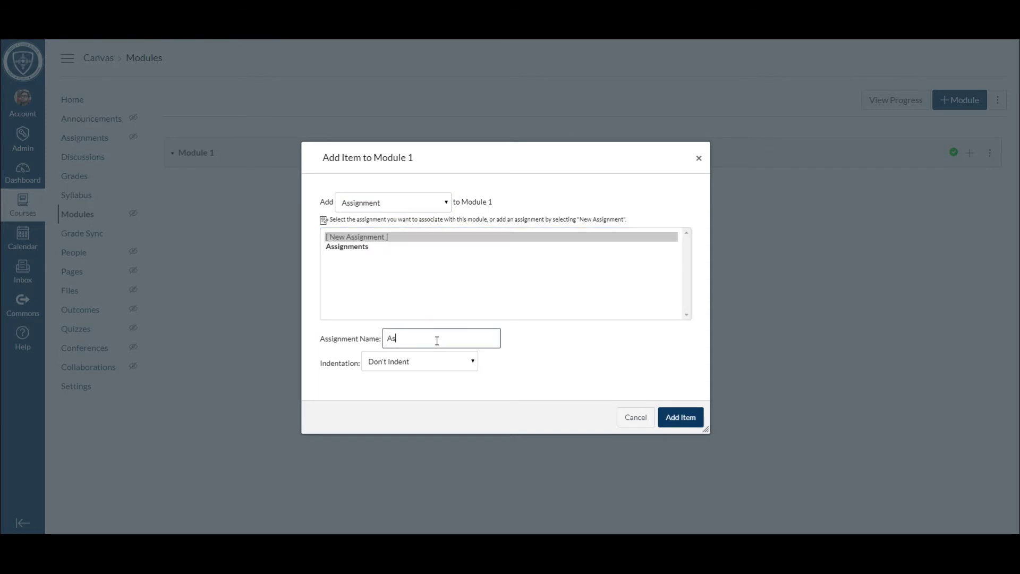
pyautogui.write('signment 1')
pyautogui.click(671, 416)
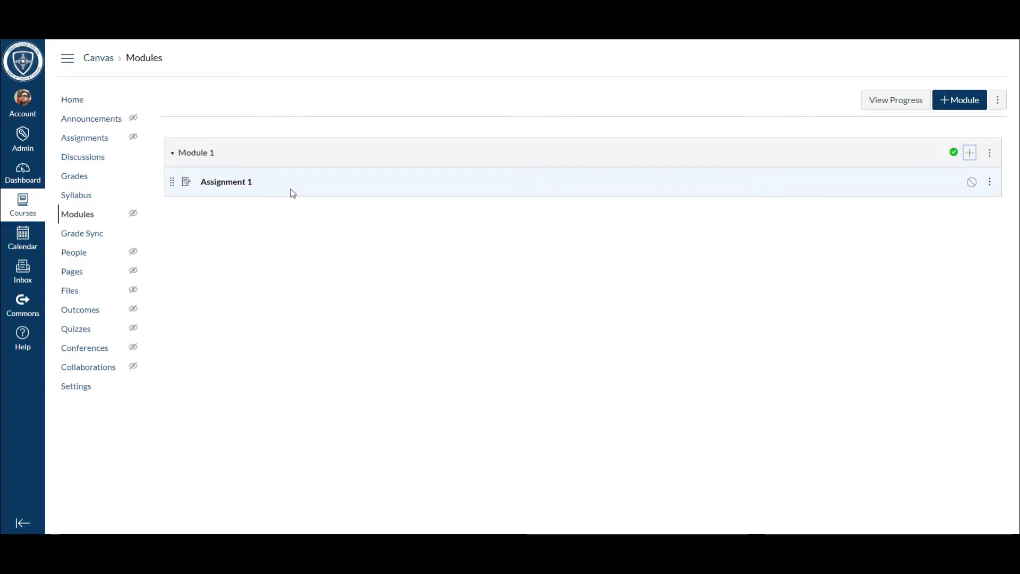
# Step: Open Assignment 1's edit page with the cursor in its empty description
pyautogui.click(232, 183)
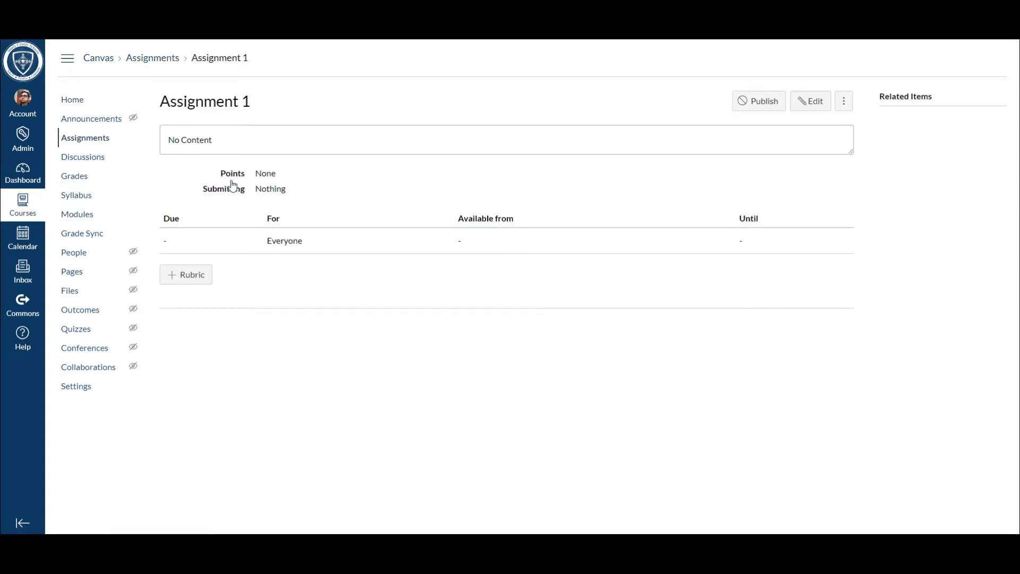
pyautogui.click(804, 101)
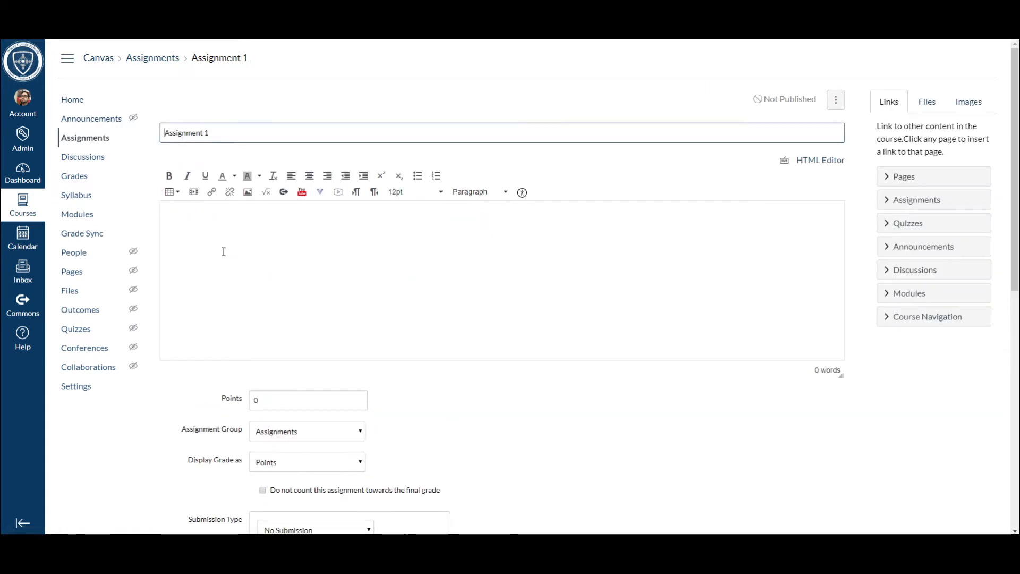
pyautogui.click(237, 224)
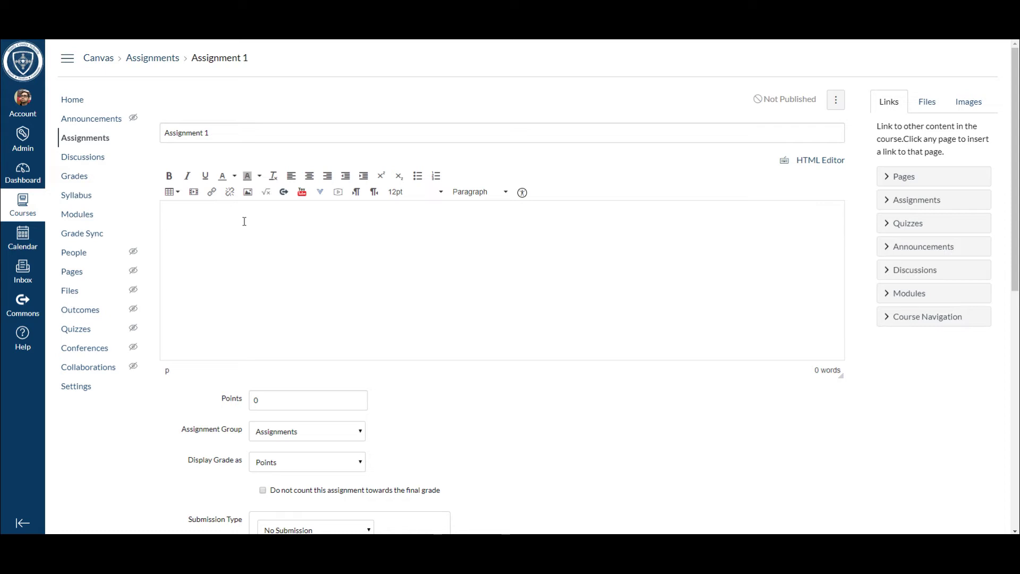
# Step: Embed the first YouTube result for a 'science' search in Assignment 1's description
pyautogui.click(298, 194)
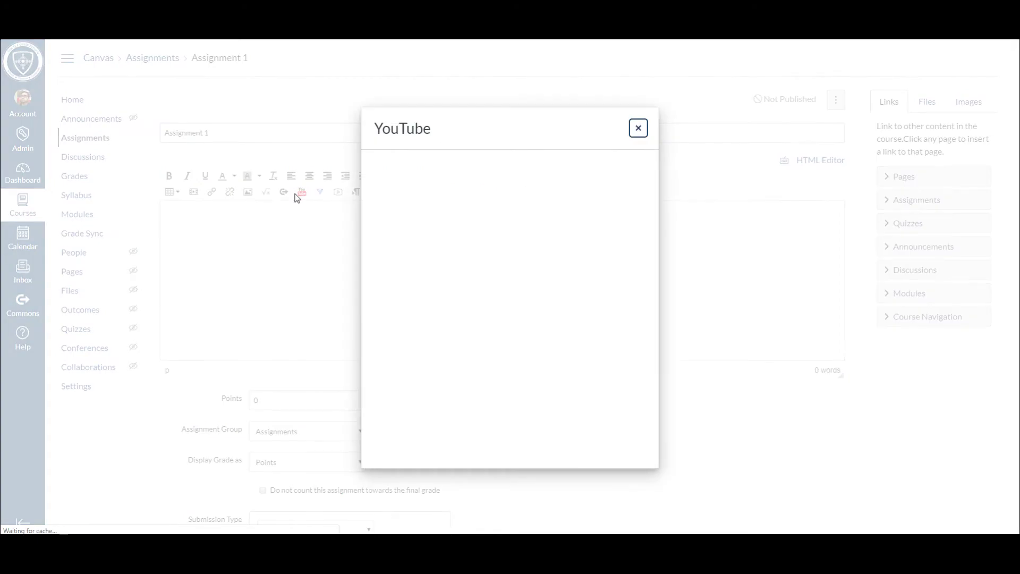
pyautogui.click(534, 166)
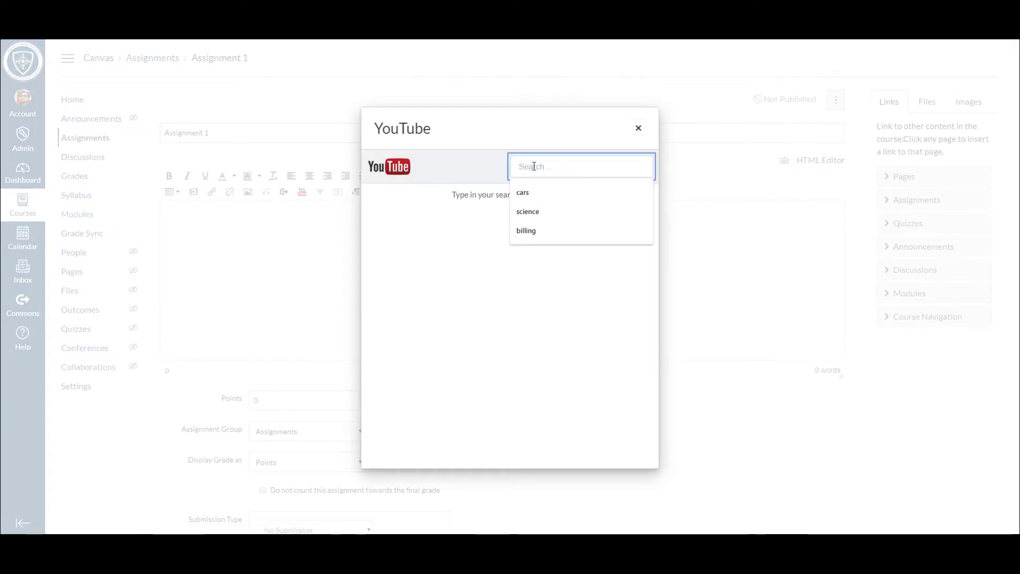
pyautogui.click(531, 211)
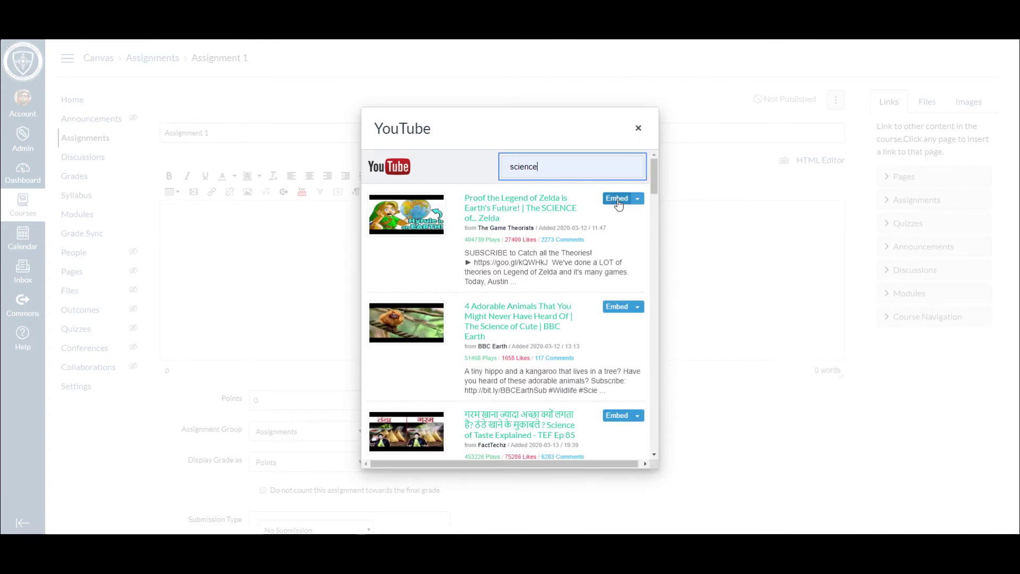
pyautogui.click(617, 199)
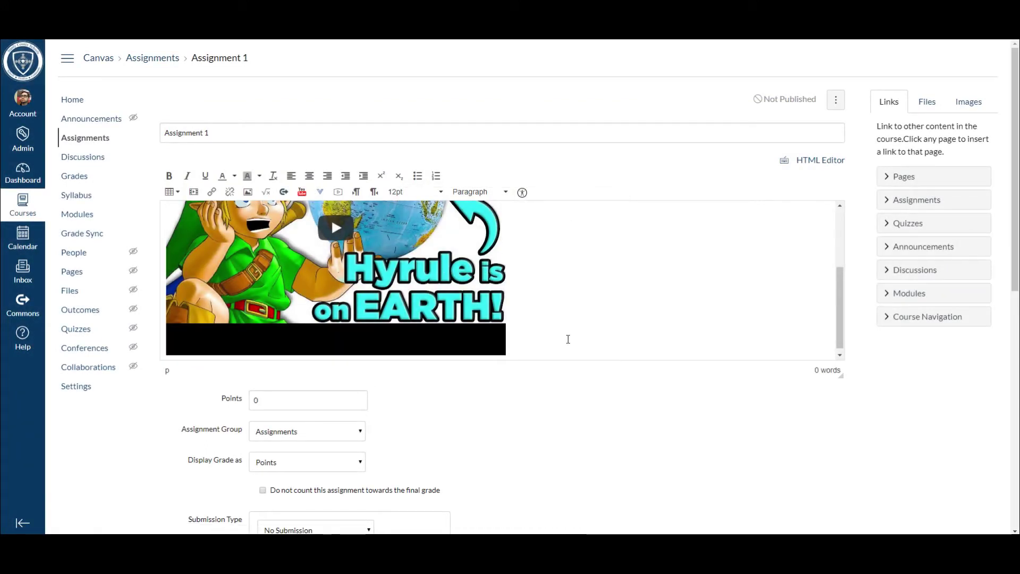
# Step: Add 'Directions: Watch video and complete the assignment.' below the video and set points to 100
pyautogui.scroll(-1, 564, 337)
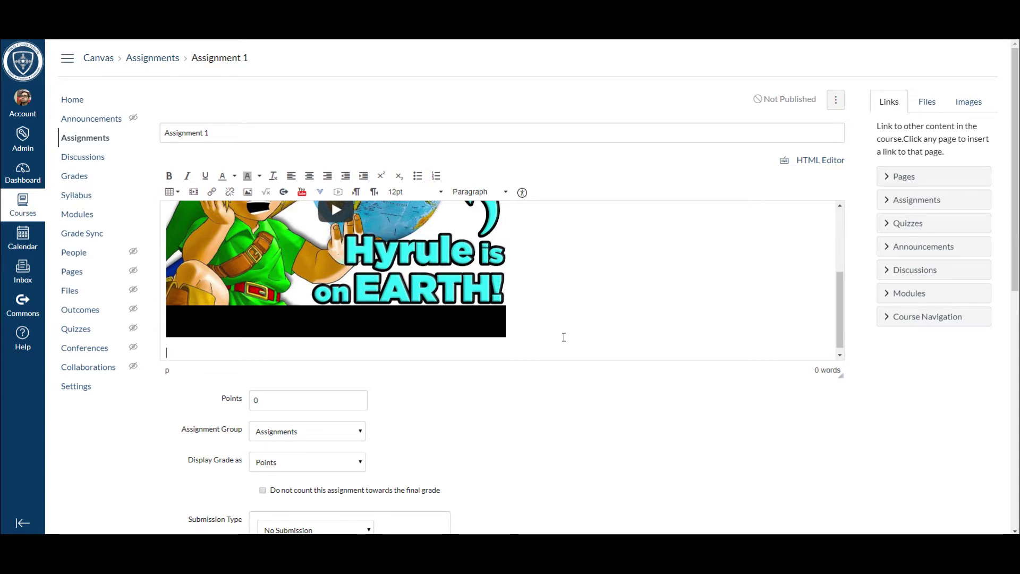
pyautogui.write('Directions: Watch v')
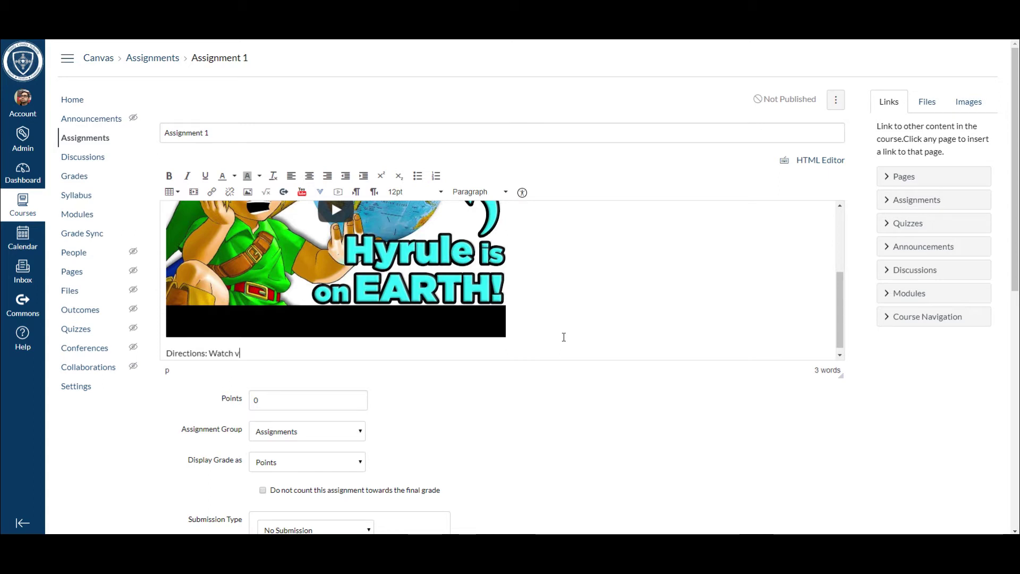
pyautogui.write('ideo and complete the assignment')
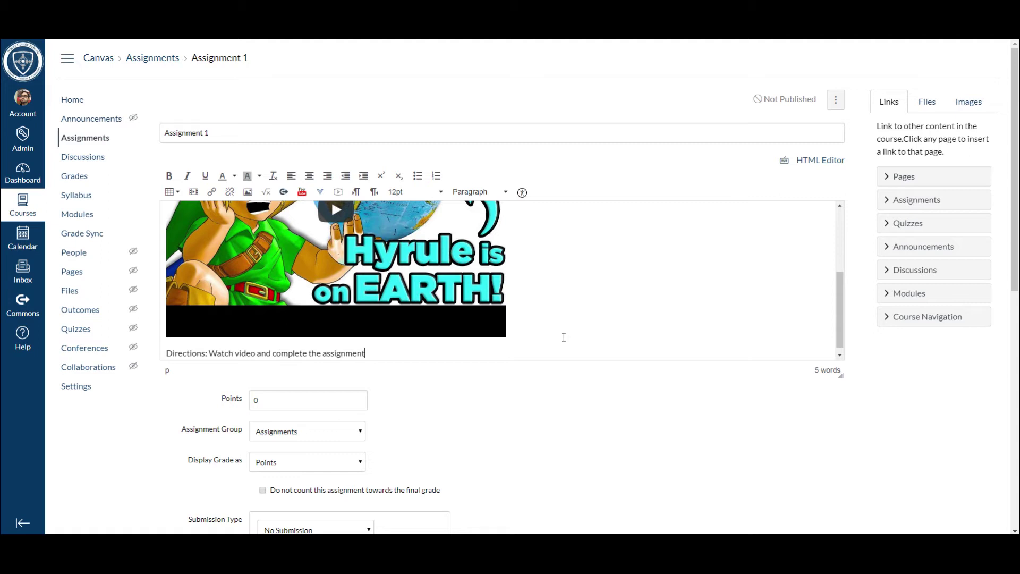
pyautogui.write('.')
pyautogui.moveTo(287, 405); pyautogui.dragTo(210, 405)
pyautogui.write('100')
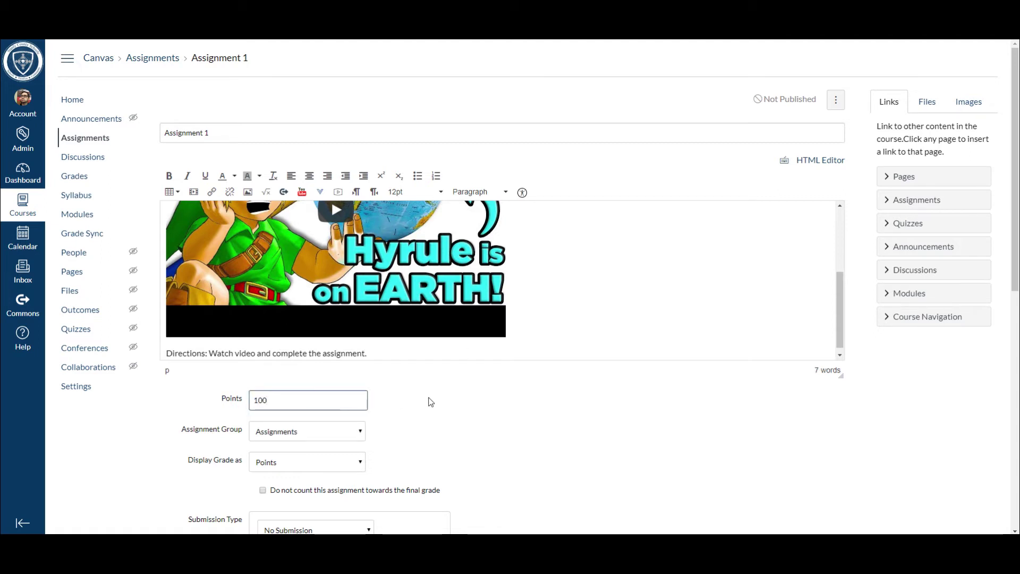
pyautogui.scroll(-1, 429, 401)
pyautogui.scroll(-4, 425, 385)
pyautogui.click(276, 321)
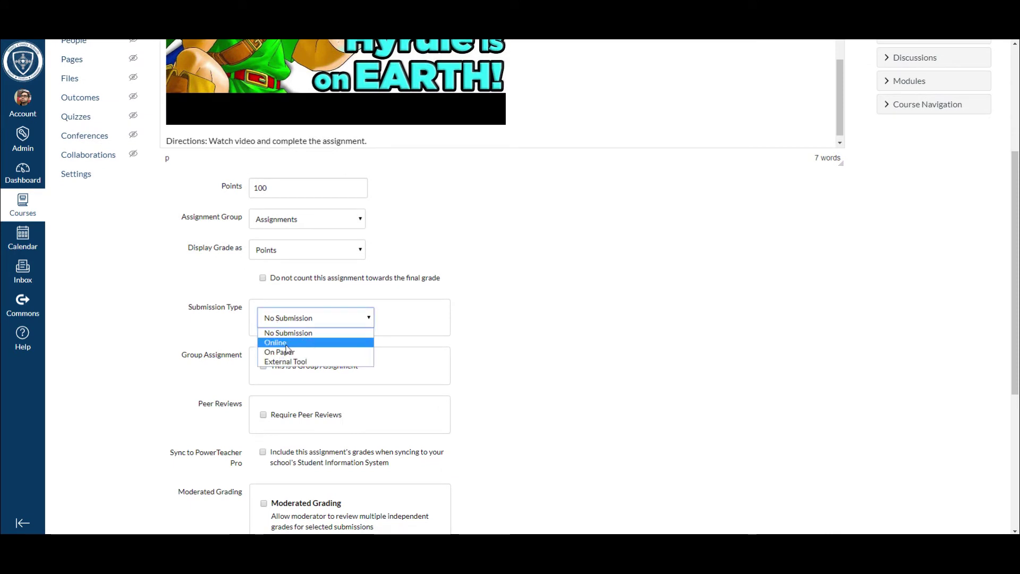
# Step: Set the submission type to Online with Text Entry as the allowed entry option
pyautogui.click(288, 343)
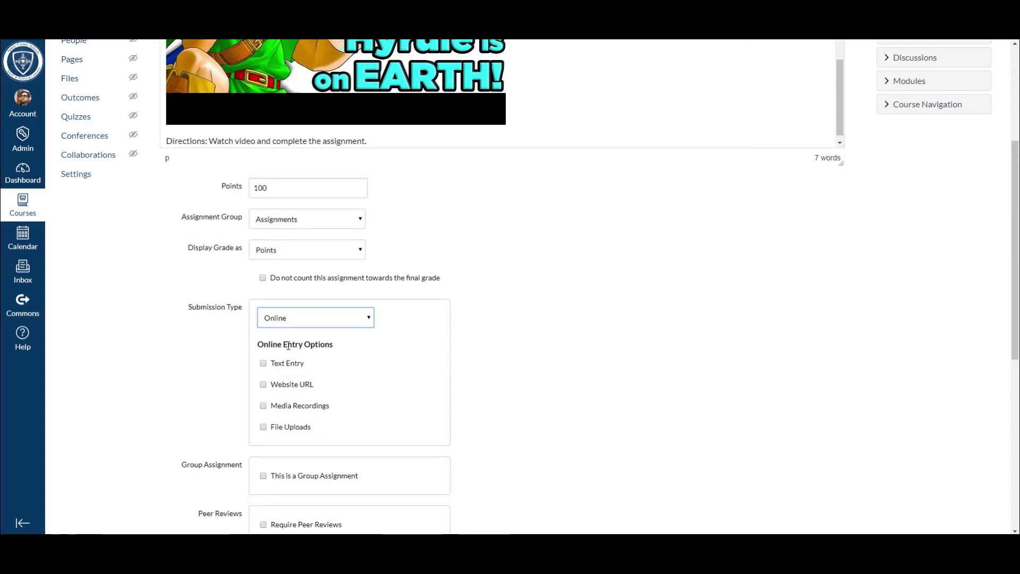
pyautogui.click(264, 364)
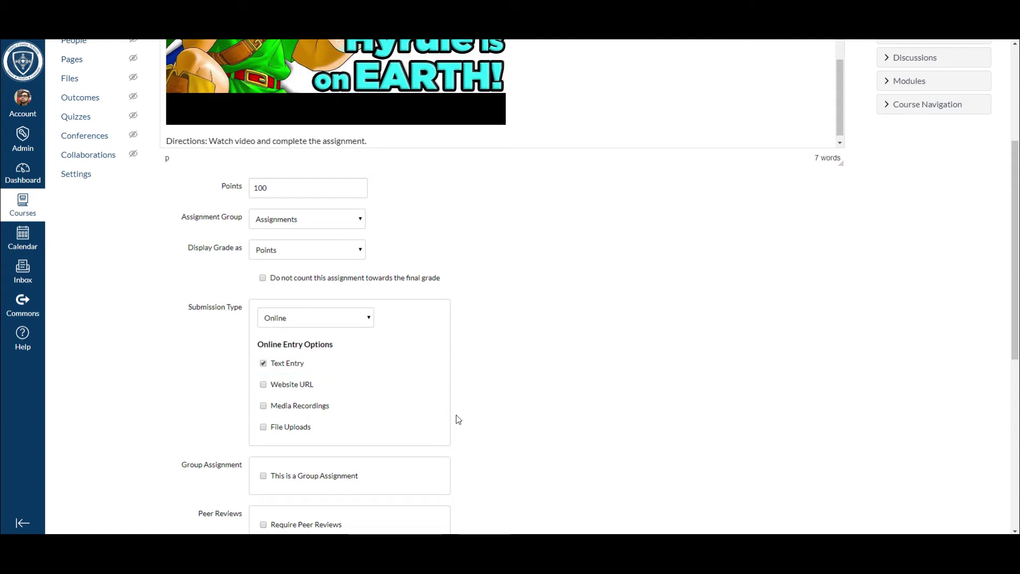
pyautogui.click(400, 145)
pyautogui.scroll(-5, 540, 319)
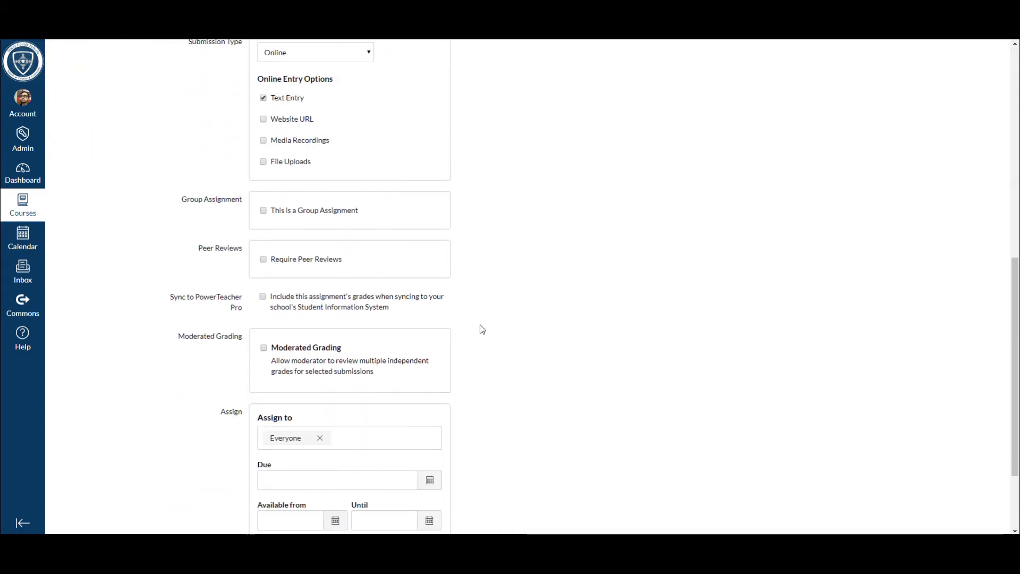
pyautogui.scroll(-1, 372, 337)
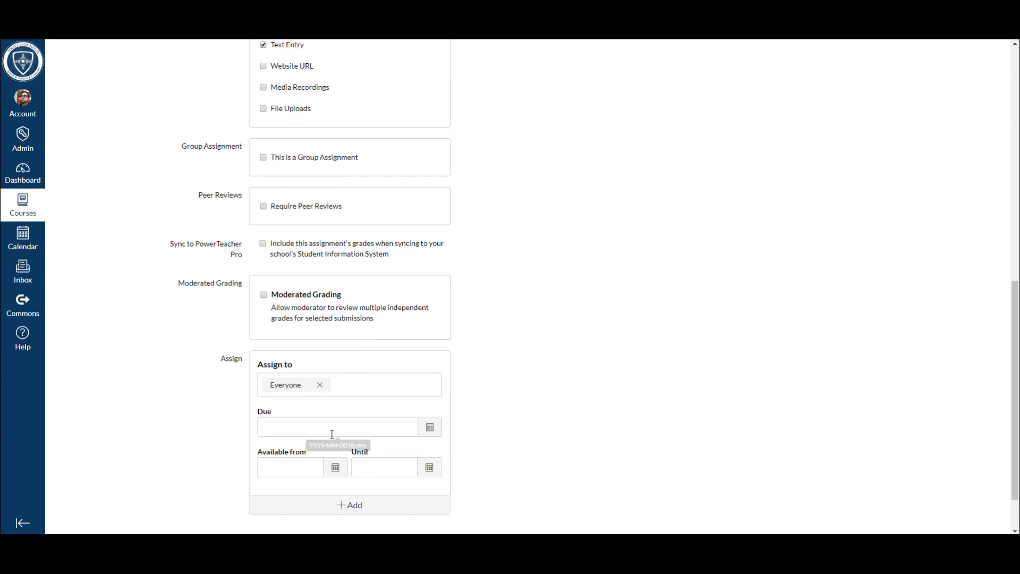
# Step: Set Assignment 1's due date to Fri Mar 20, 2020 at 11:59pm for everyone
pyautogui.click(430, 427)
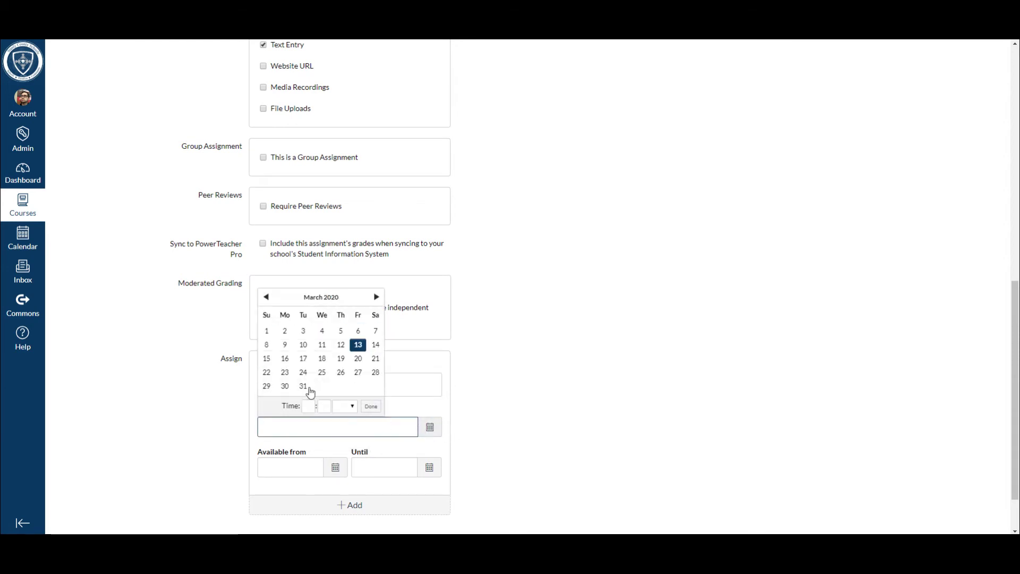
pyautogui.click(358, 359)
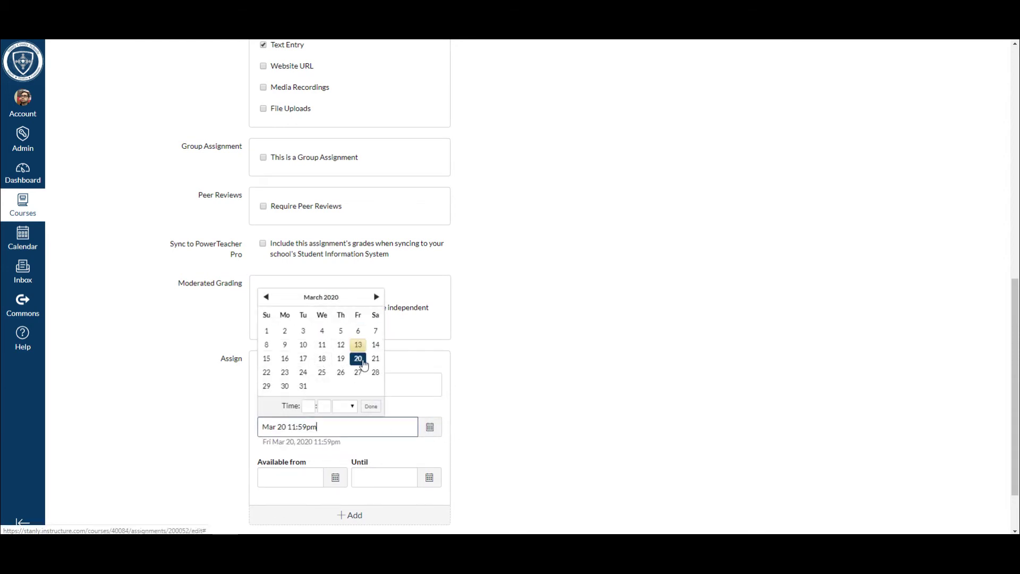
pyautogui.click(490, 402)
pyautogui.scroll(-2, 422, 447)
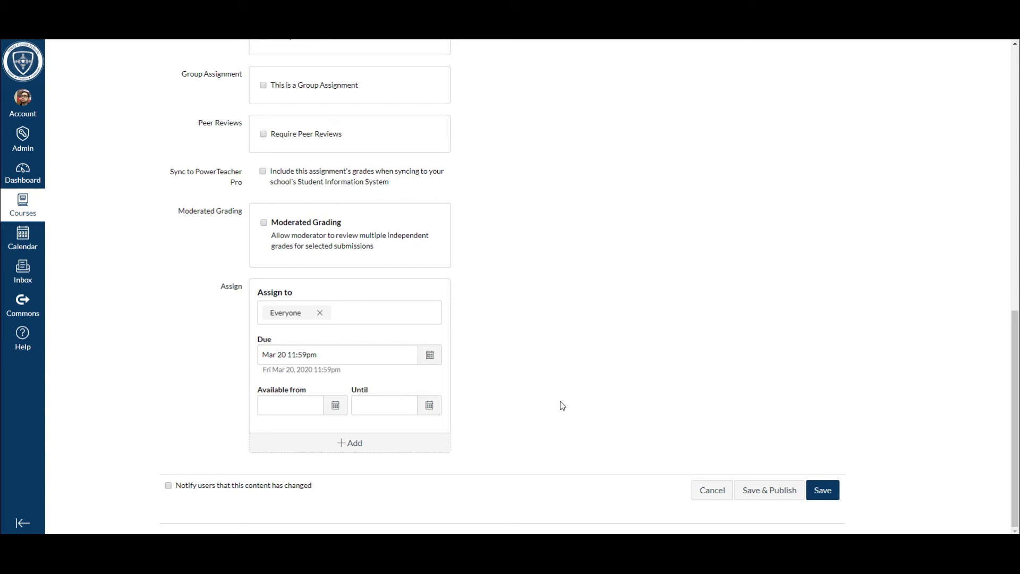
# Step: Save and publish Assignment 1, review its page, then return to the course Modules
pyautogui.click(758, 486)
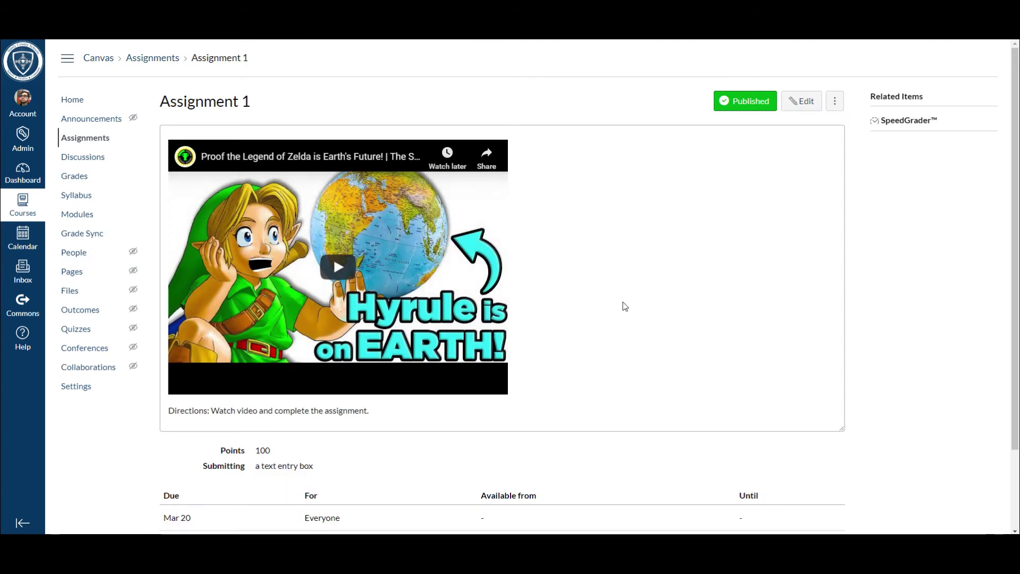
pyautogui.scroll(-1, 558, 351)
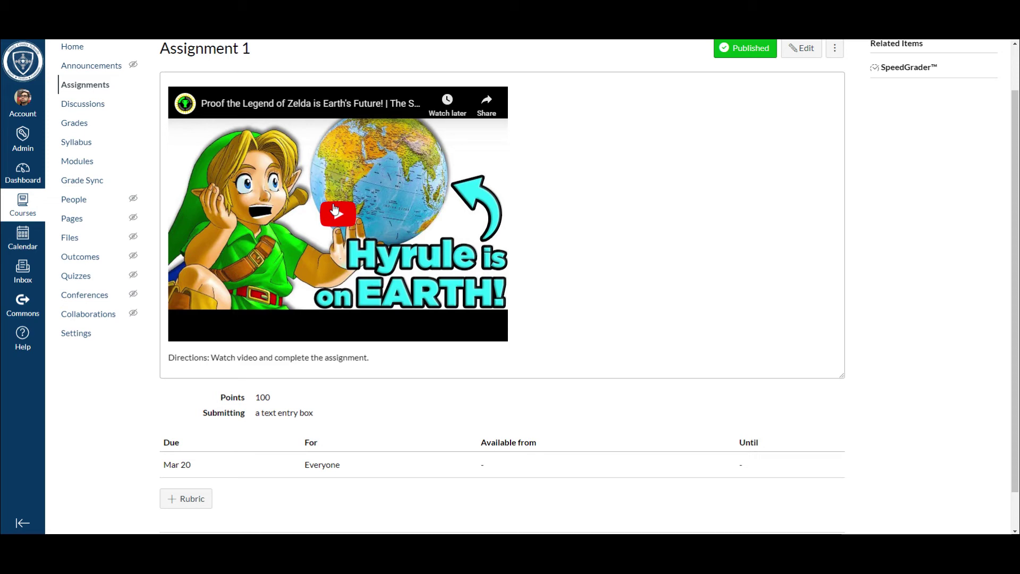
pyautogui.scroll(1, 790, 246)
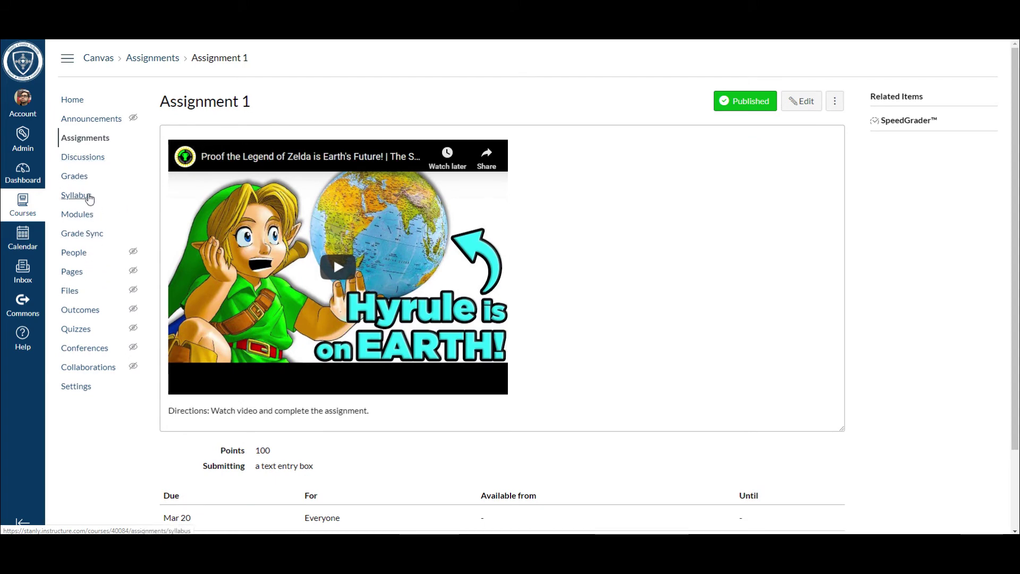
pyautogui.click(80, 215)
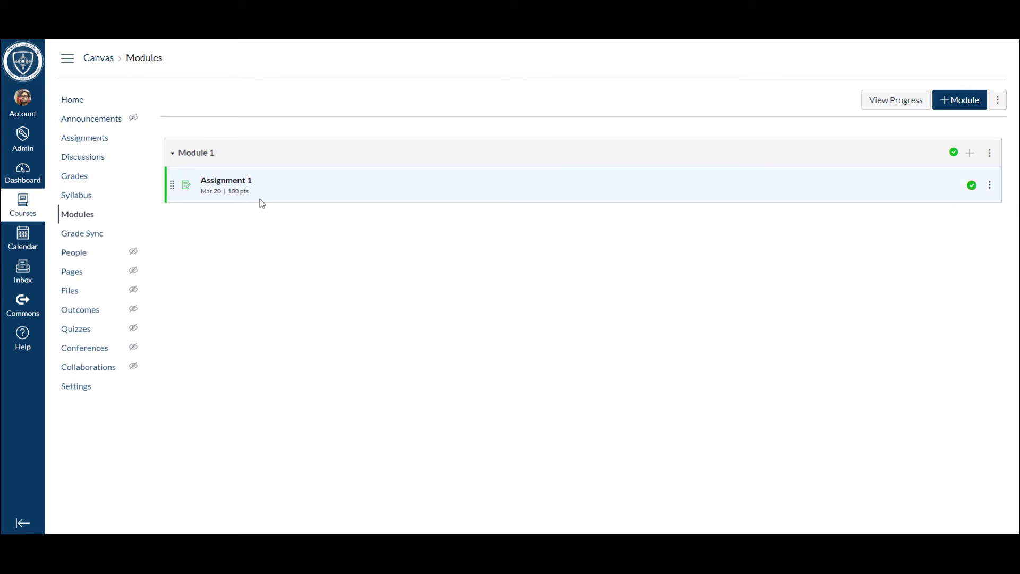
# Step: Add a new discussion topic titled 'Discussion' below Assignment 1 in Module 1
pyautogui.click(968, 153)
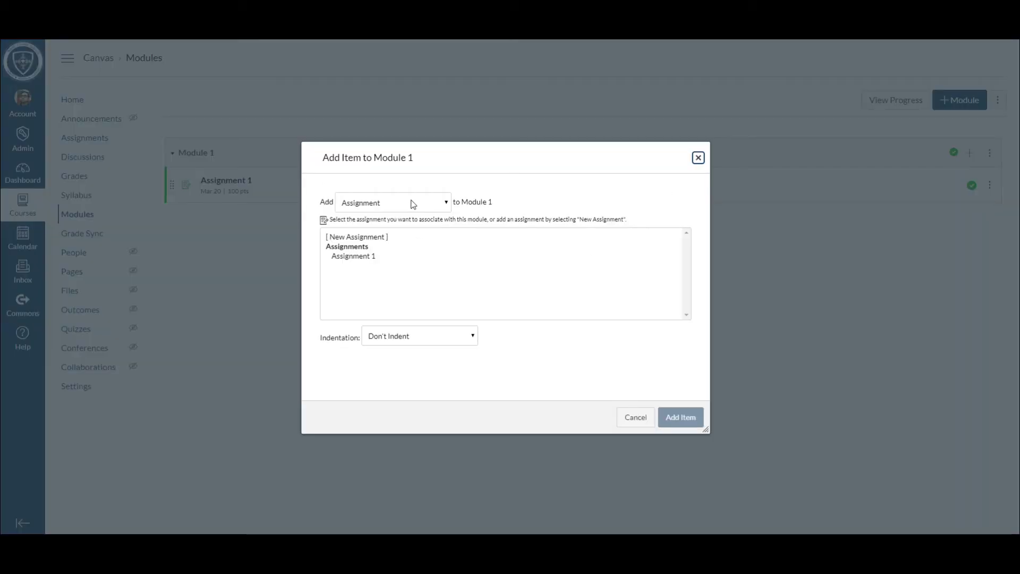
pyautogui.click(432, 207)
pyautogui.click(392, 256)
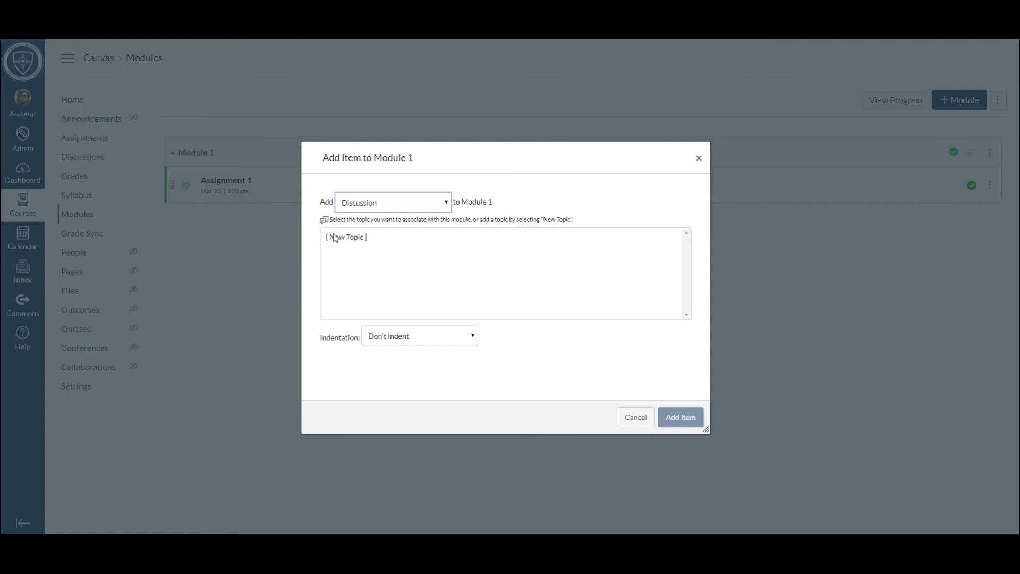
pyautogui.click(343, 239)
pyautogui.click(394, 338)
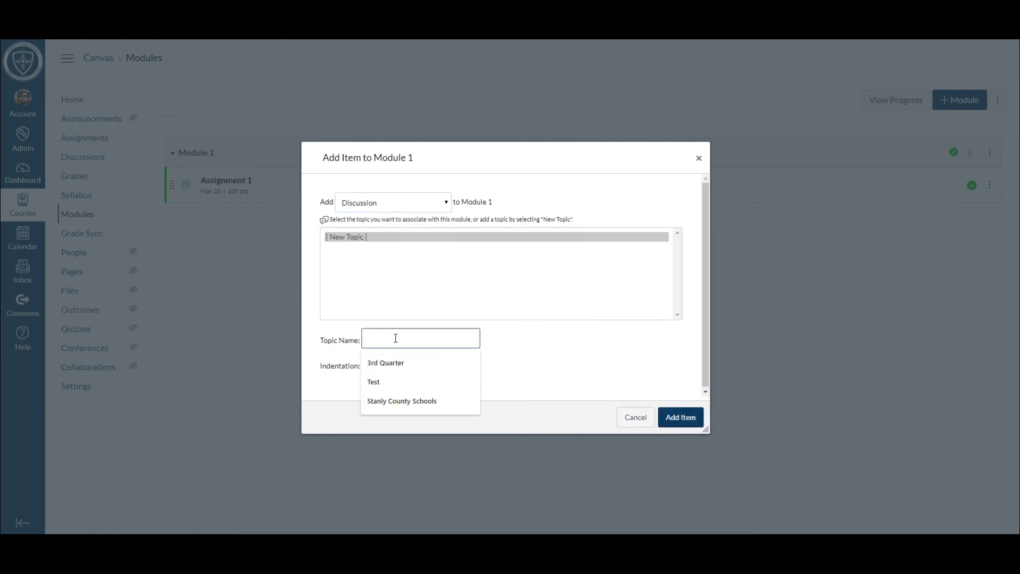
pyautogui.write('Discussion')
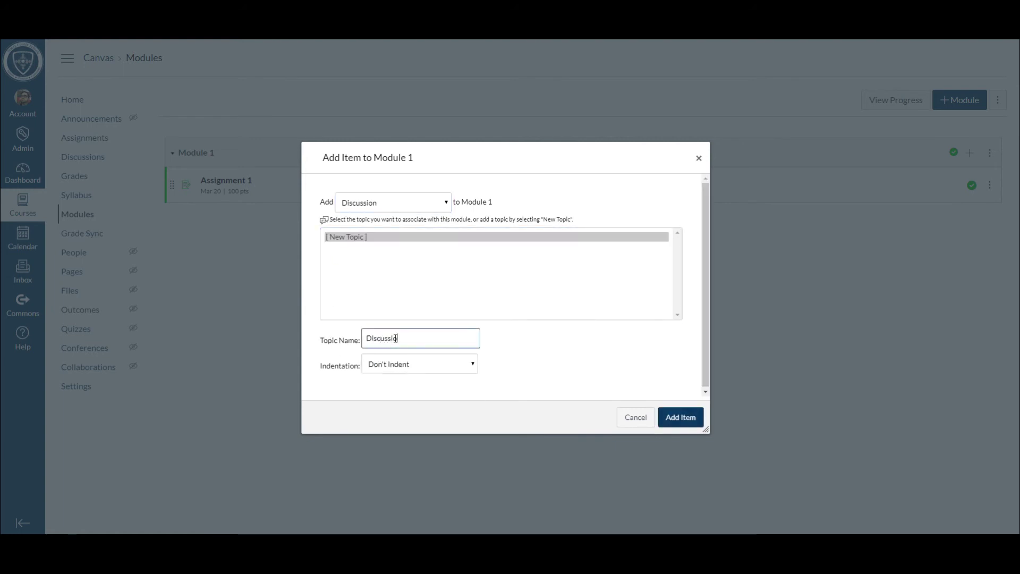
pyautogui.click(684, 418)
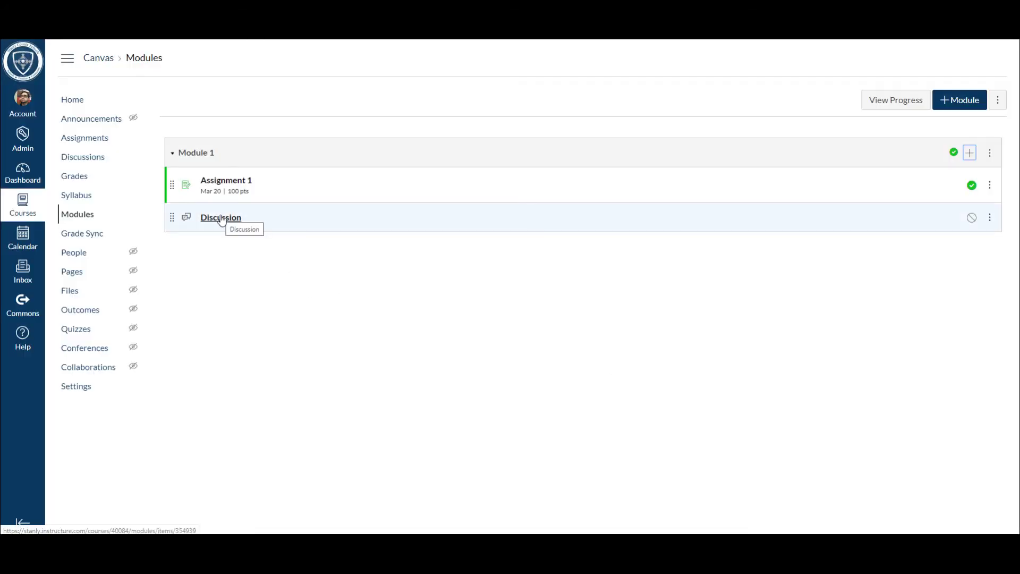
# Step: Open the Discussion item's edit page with the cursor in its empty description
pyautogui.click(222, 218)
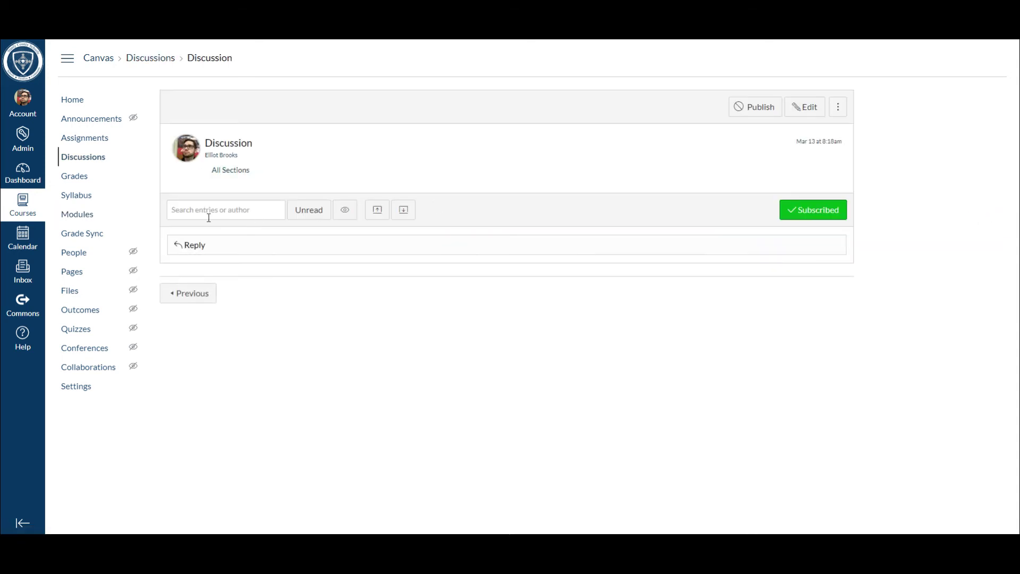
pyautogui.click(807, 113)
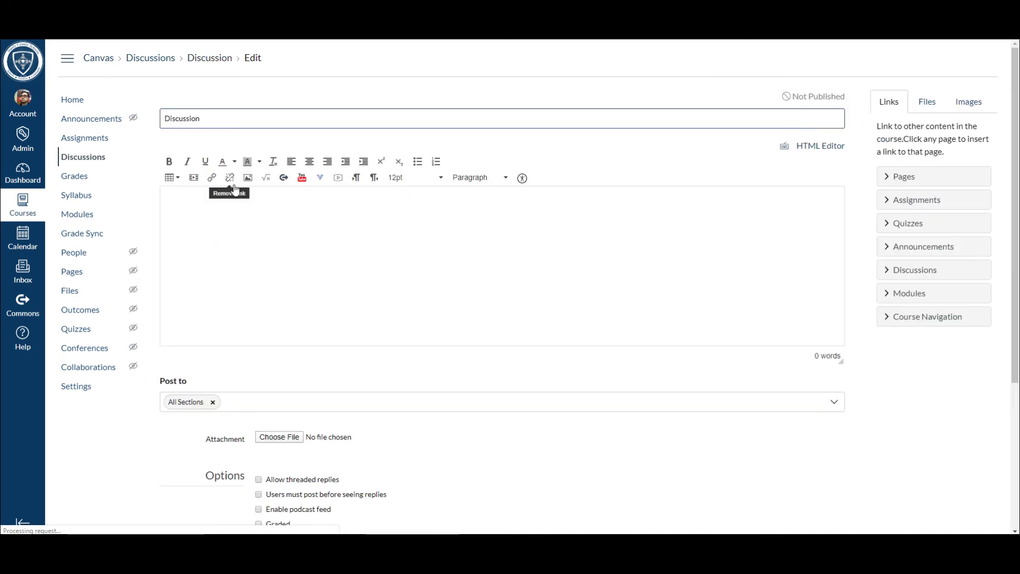
pyautogui.click(271, 232)
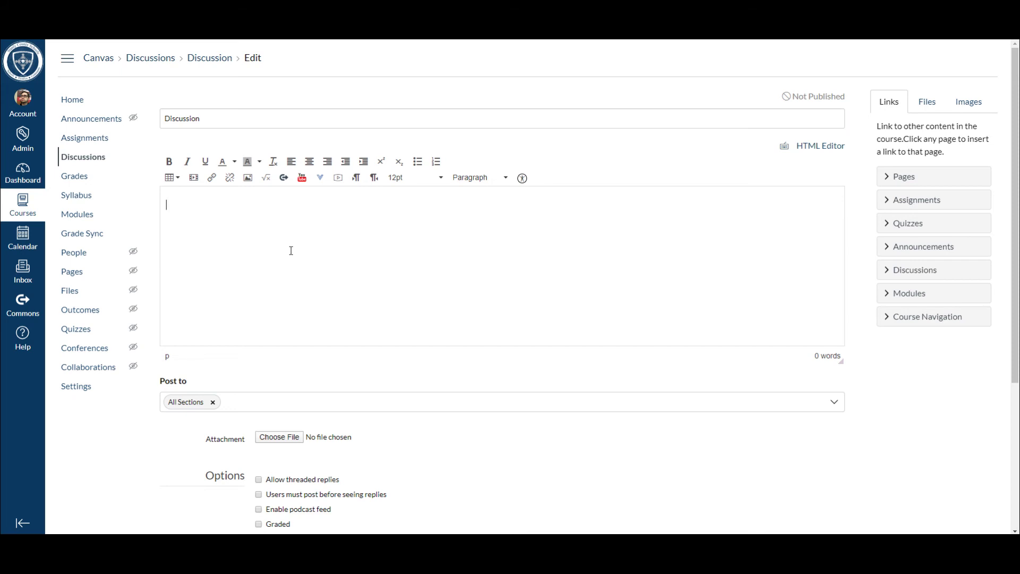
# Step: Turn on 'Users must post before seeing replies' and 'Graded' in the Discussion options
pyautogui.scroll(-2, 297, 257)
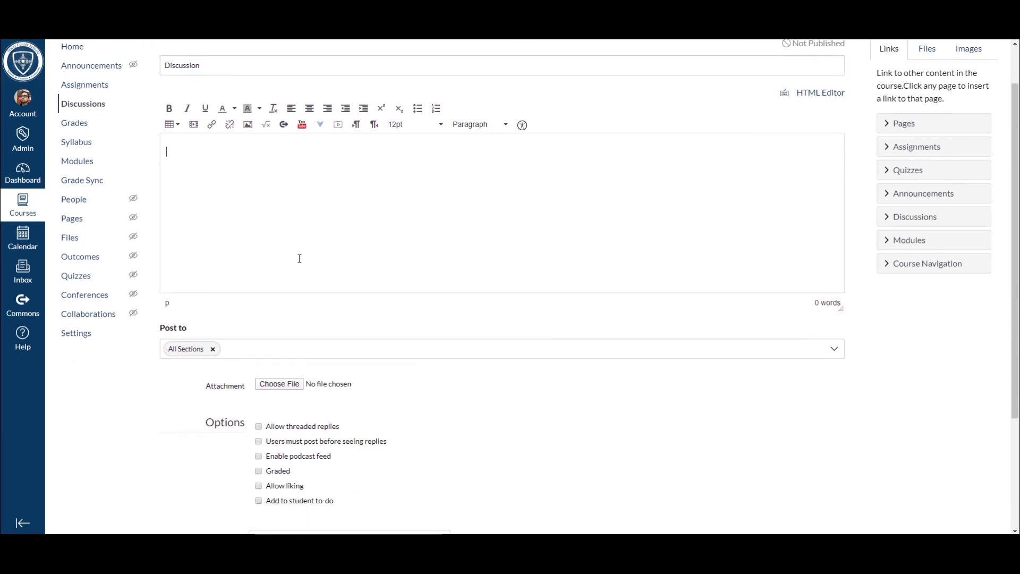
pyautogui.scroll(-2, 316, 293)
pyautogui.scroll(2, 296, 154)
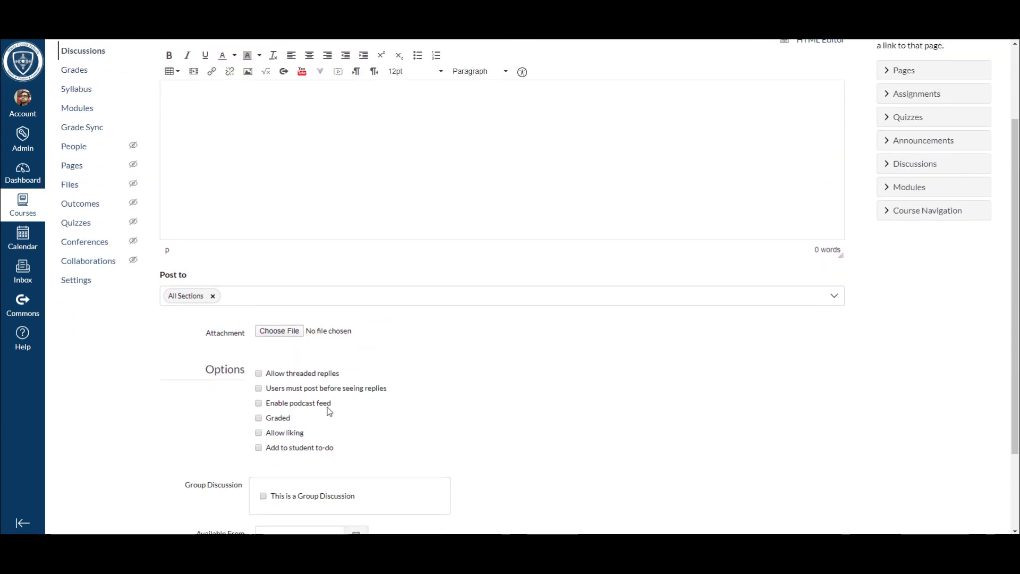
pyautogui.scroll(-1, 335, 367)
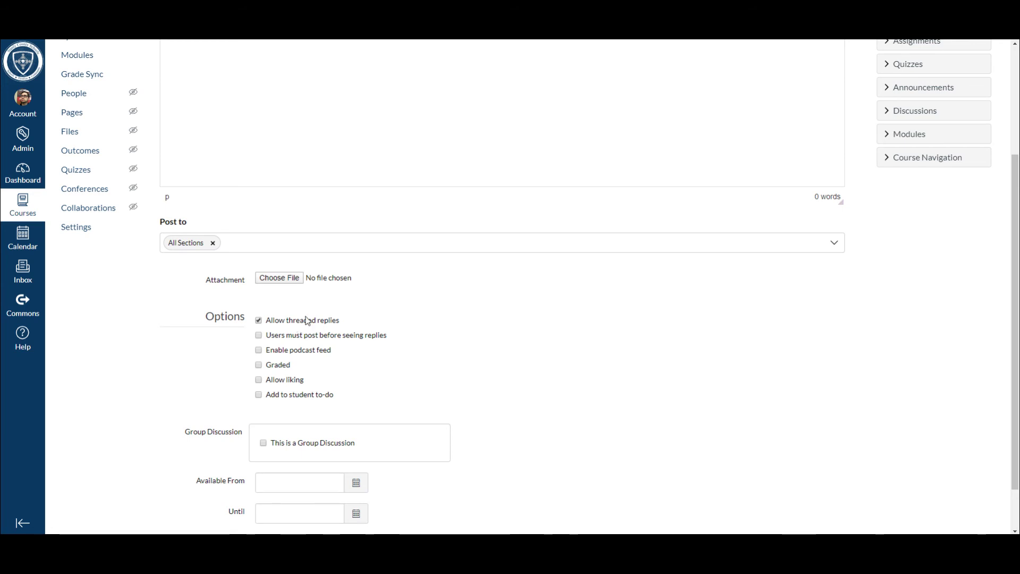
pyautogui.click(259, 336)
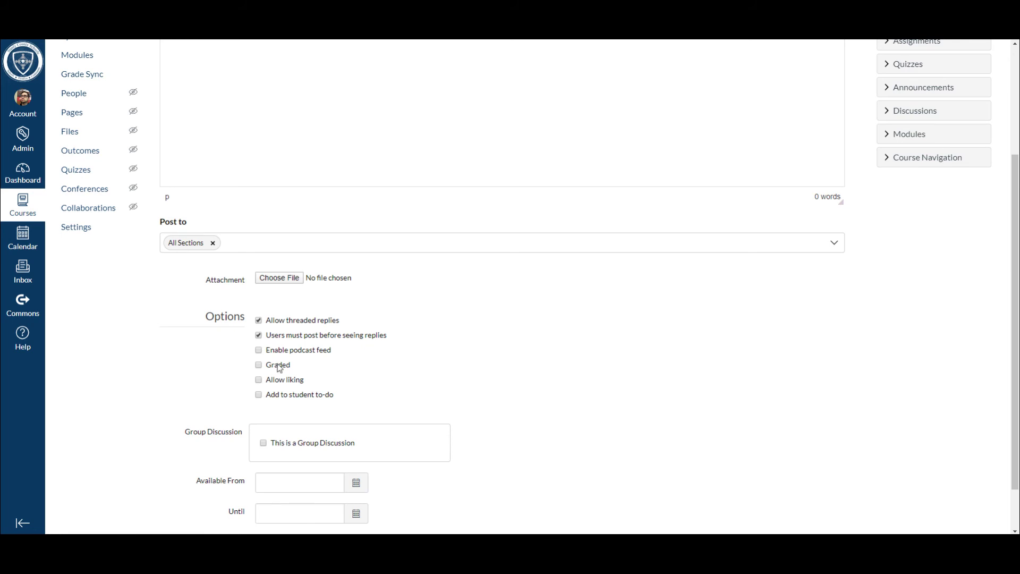
pyautogui.scroll(-1, 249, 319)
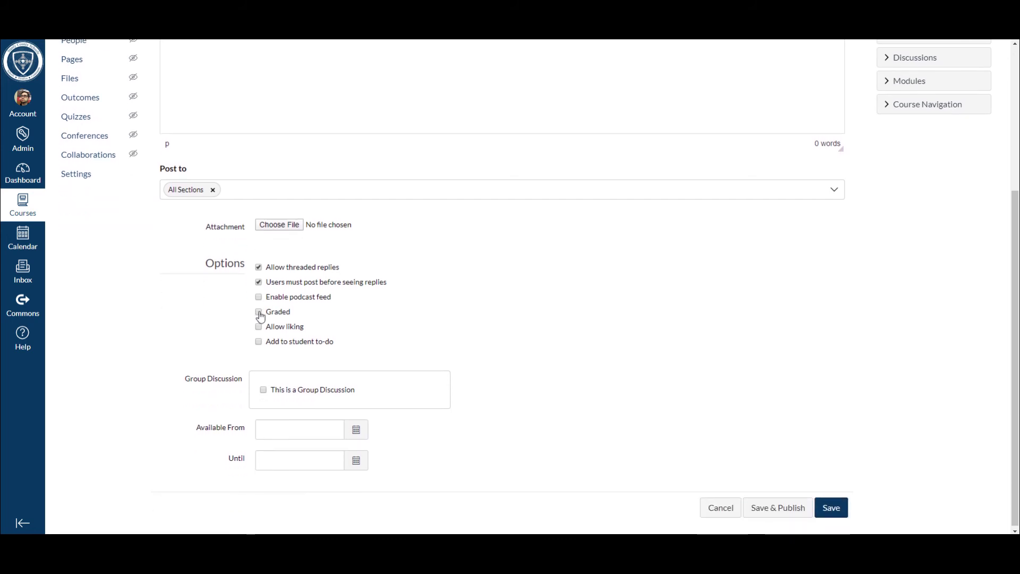
pyautogui.click(259, 312)
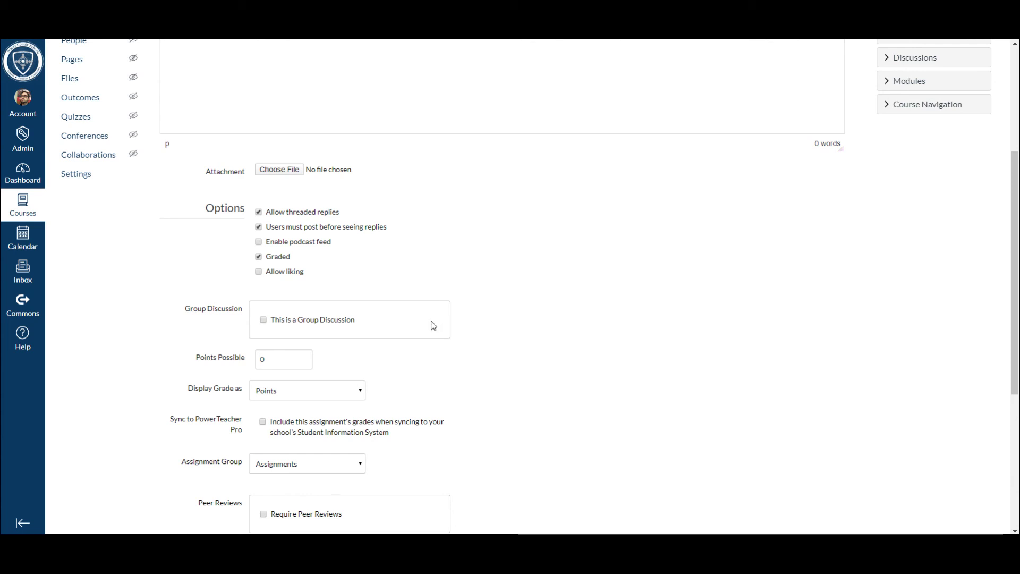
# Step: Replace the 0 points possible with 100
pyautogui.click(299, 360)
pyautogui.hotkey('ctrl', 'a')
pyautogui.write('100')
# Step: Set the Discussion due date to March 20 at 11:59pm for Everyone
pyautogui.scroll(-2, 359, 382)
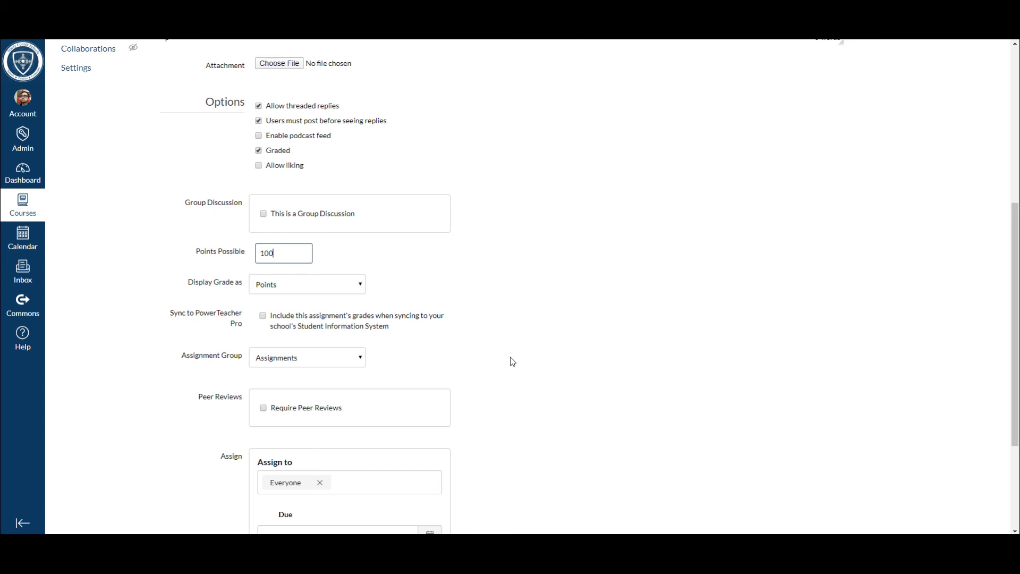
pyautogui.scroll(-2, 512, 358)
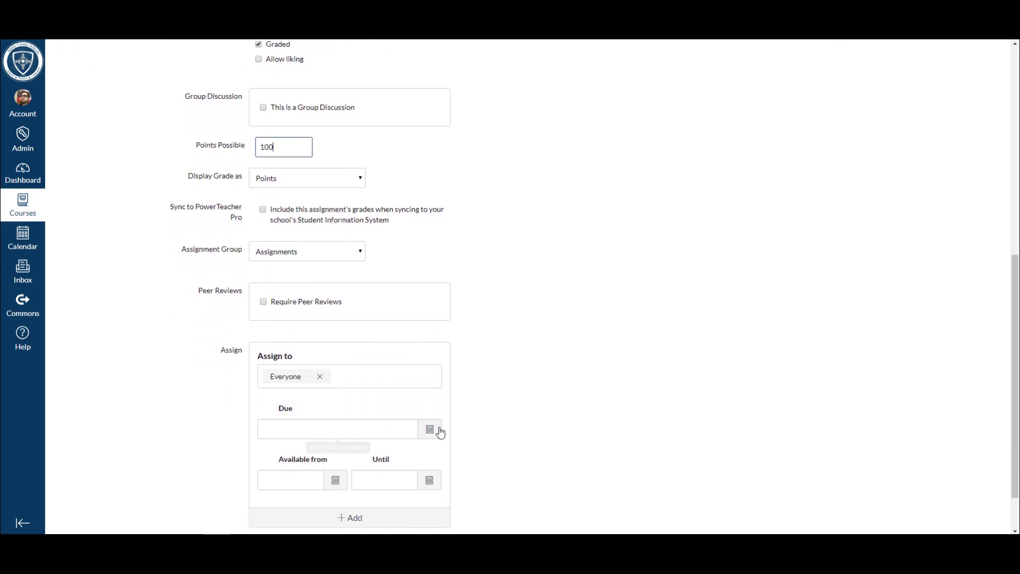
pyautogui.click(429, 429)
pyautogui.click(358, 361)
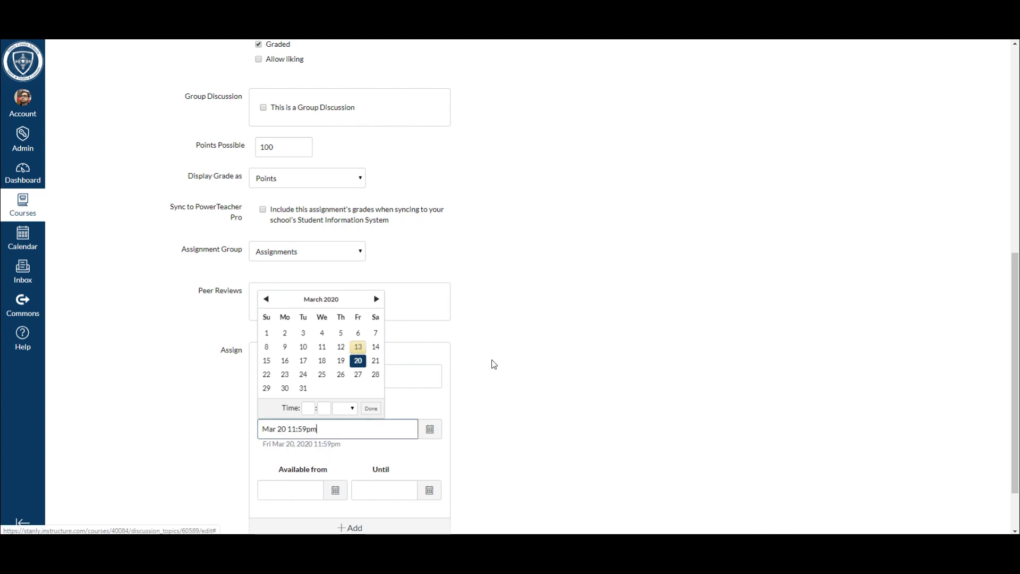
pyautogui.click(504, 382)
pyautogui.scroll(-2, 326, 398)
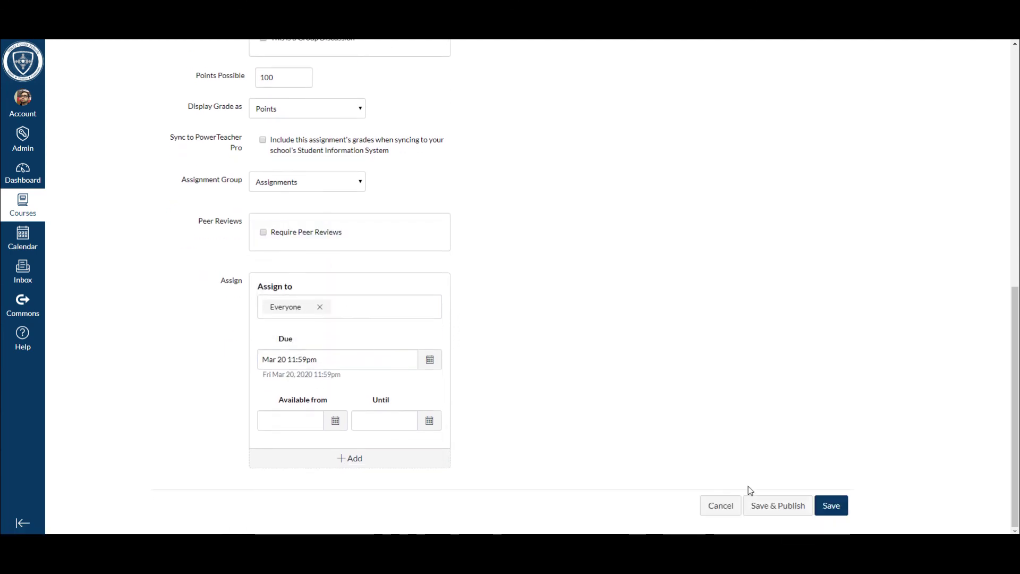
# Step: Save and publish the Discussion, then return to the course Modules page
pyautogui.click(771, 504)
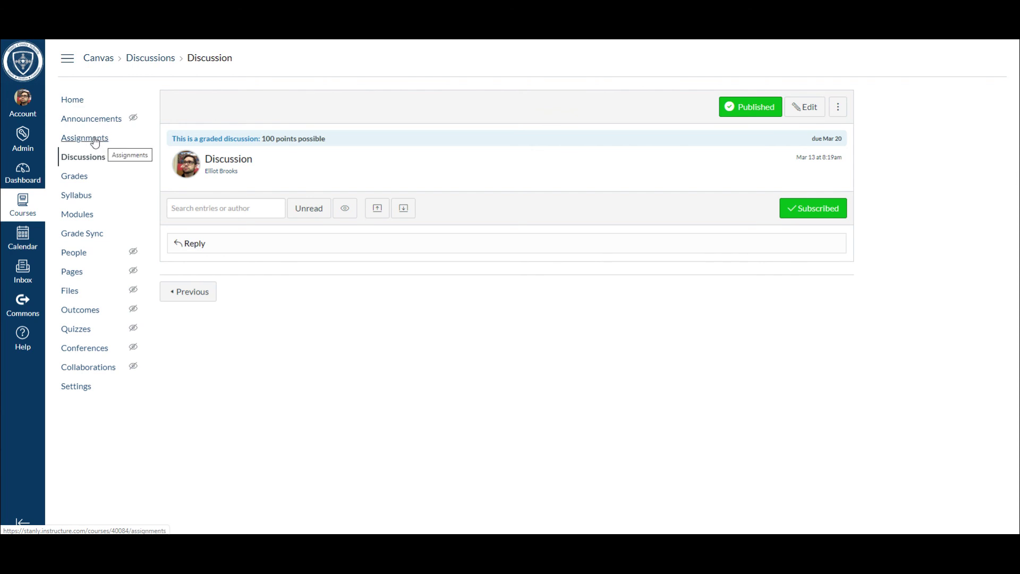
pyautogui.click(77, 215)
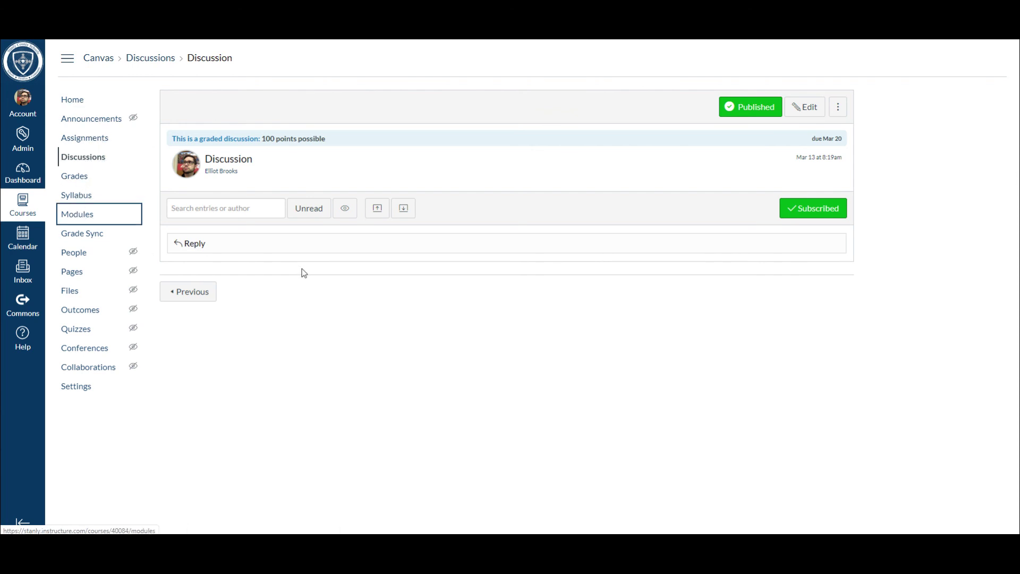